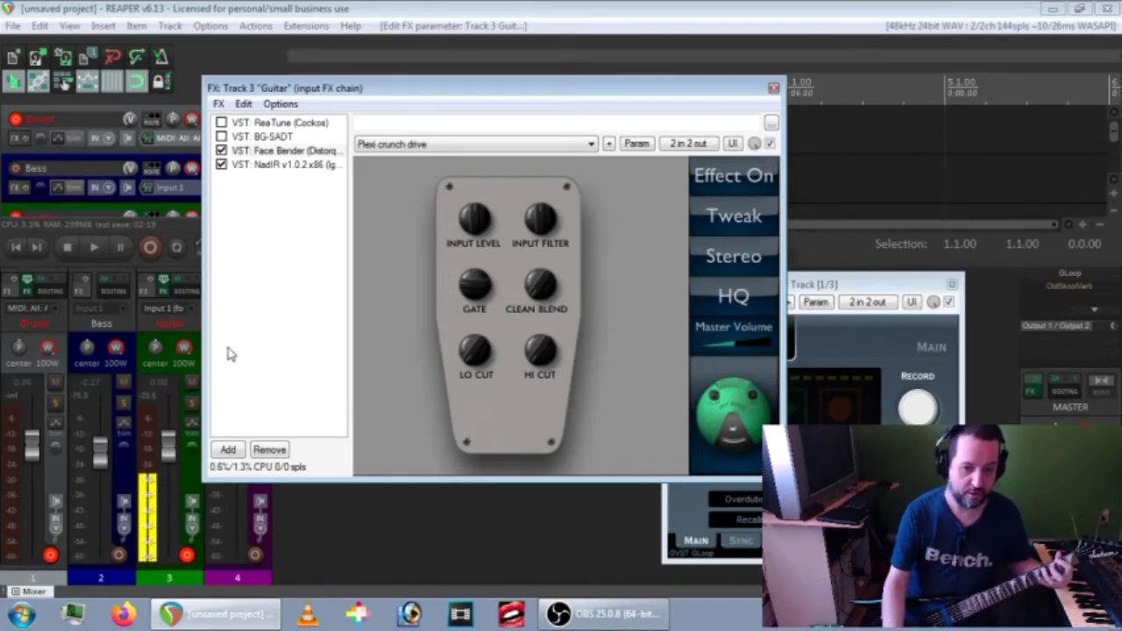
Step: Load the jr4x12-i5-15in-room.wav impulse response into NadIR's left cabinet on the Guitar input chain
left_click(284, 165)
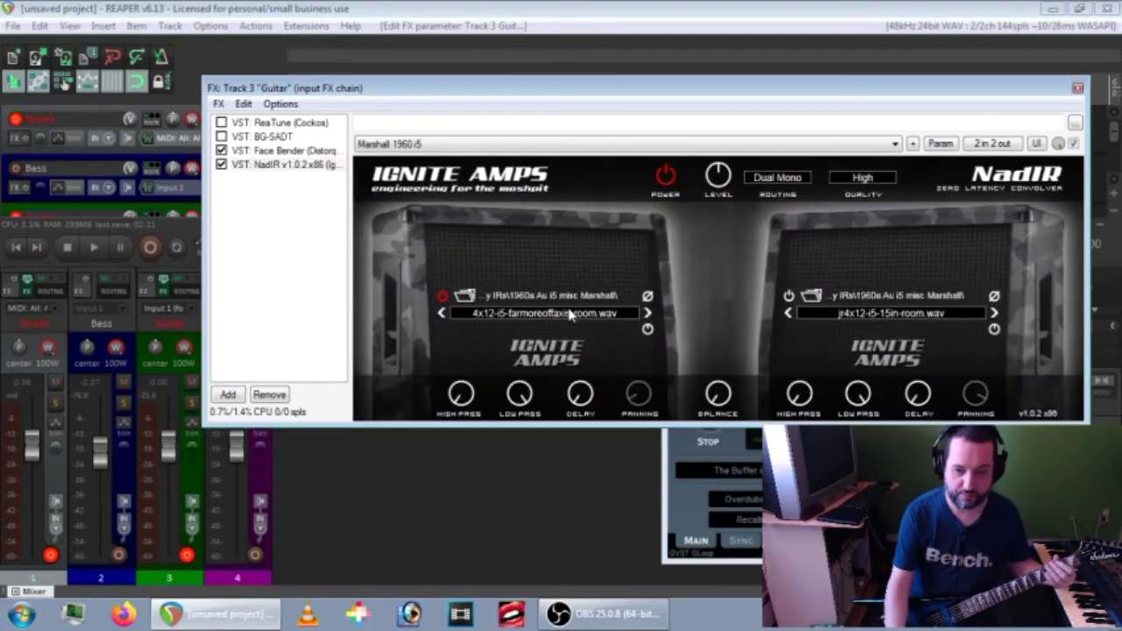
left_click(572, 314)
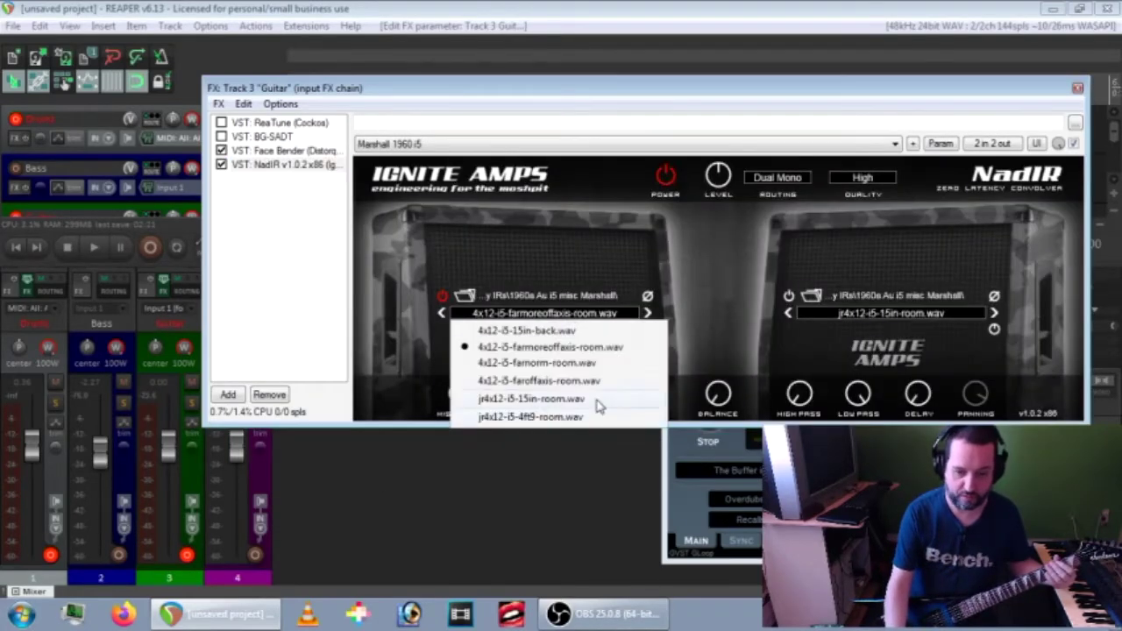
left_click(497, 399)
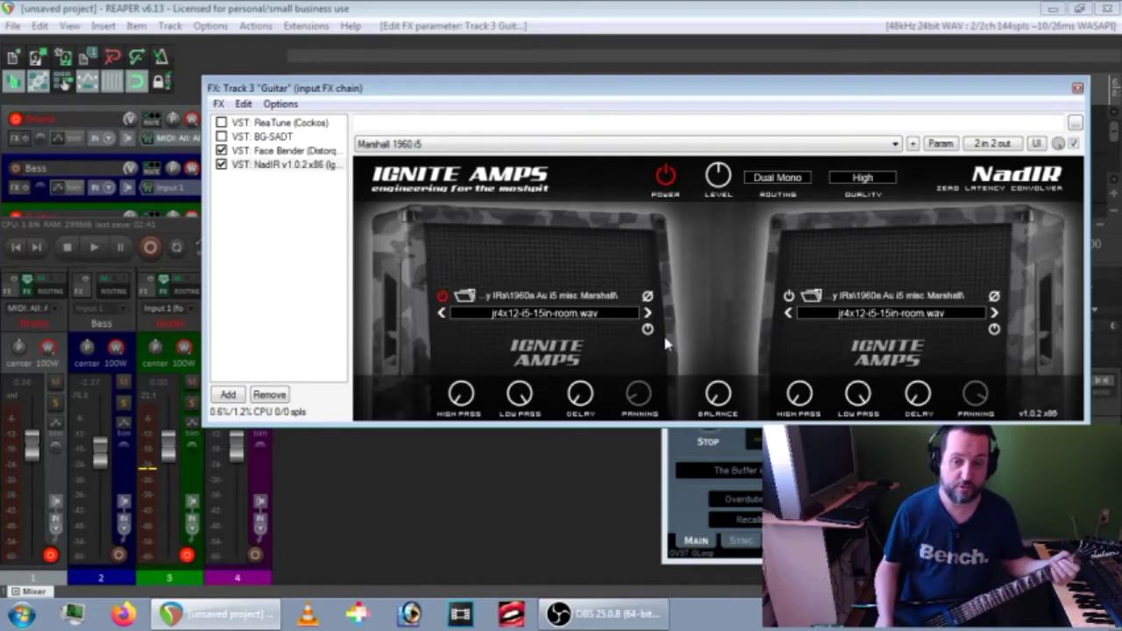
Step: Enable the BG-SADT double tracker in the Guitar input chain and arm the Bass track for recording
left_click(289, 151)
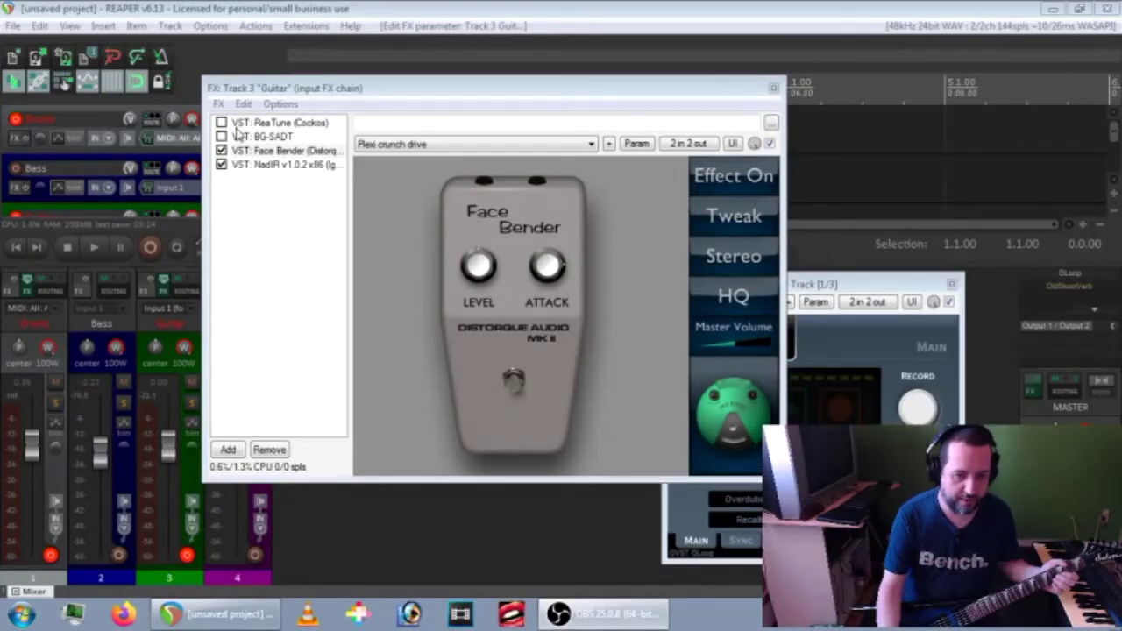
left_click(241, 136)
left_click(285, 150)
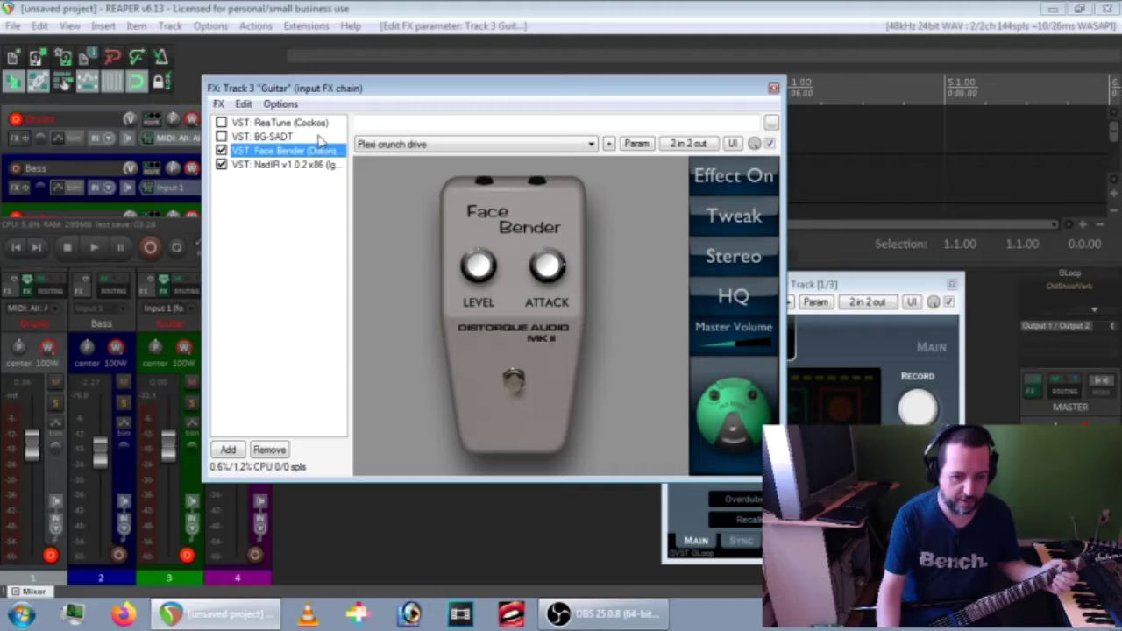
left_click(282, 164)
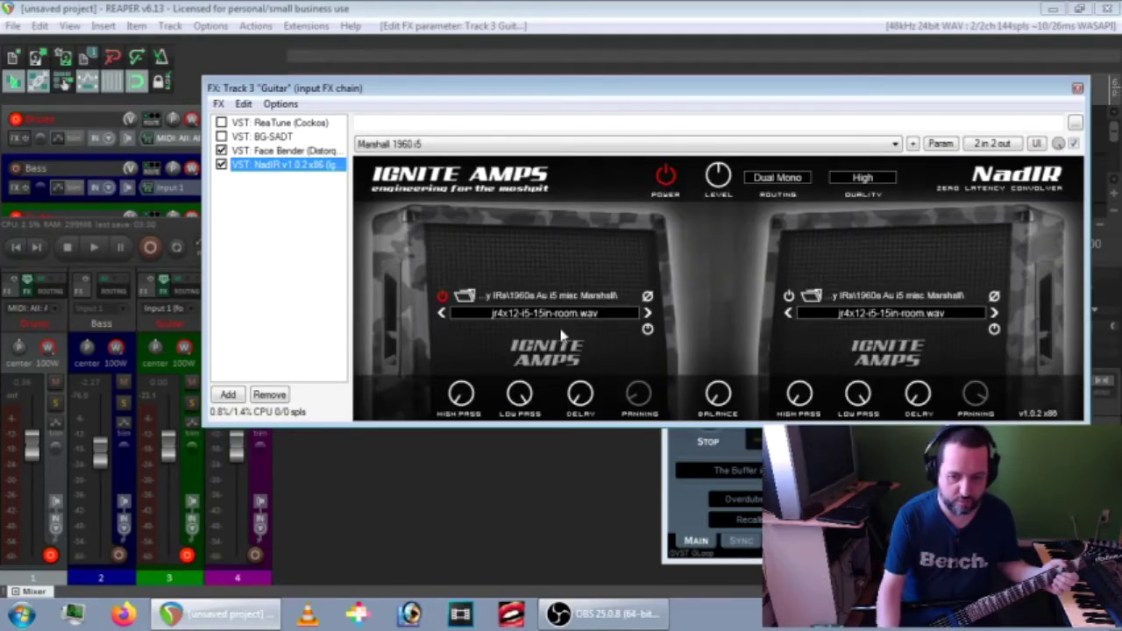
left_click(279, 138)
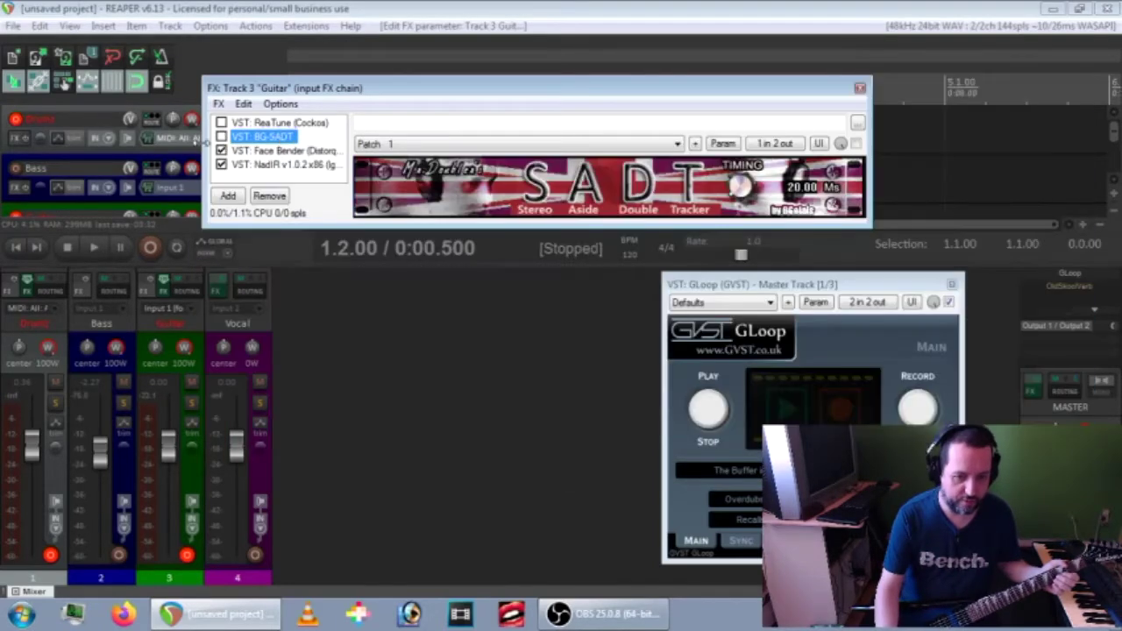
left_click(221, 136)
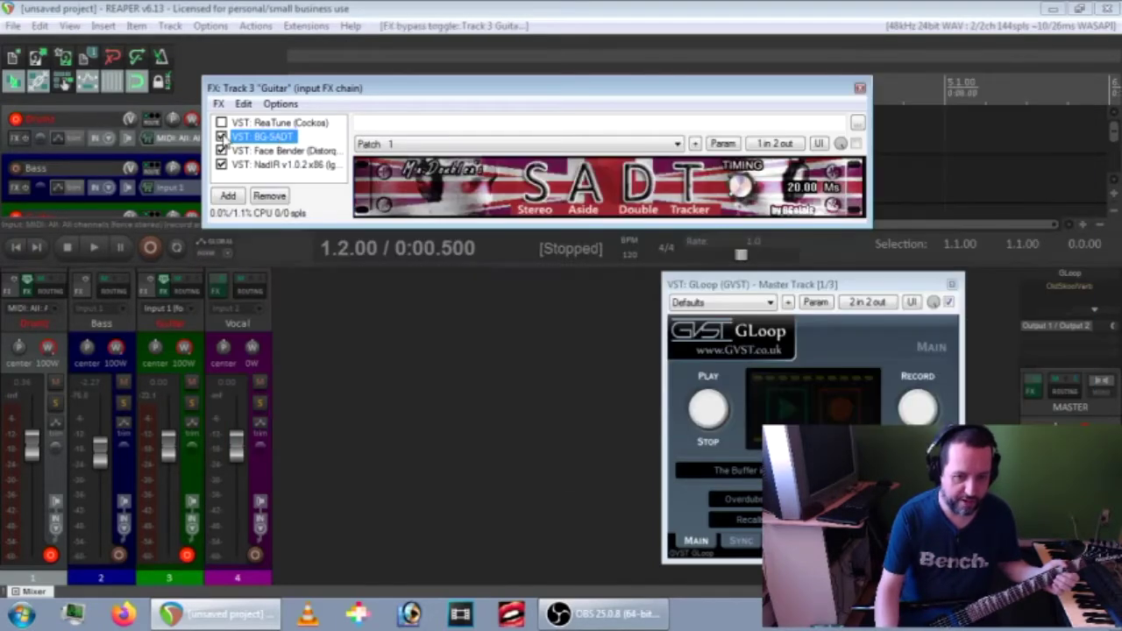
left_click(119, 556)
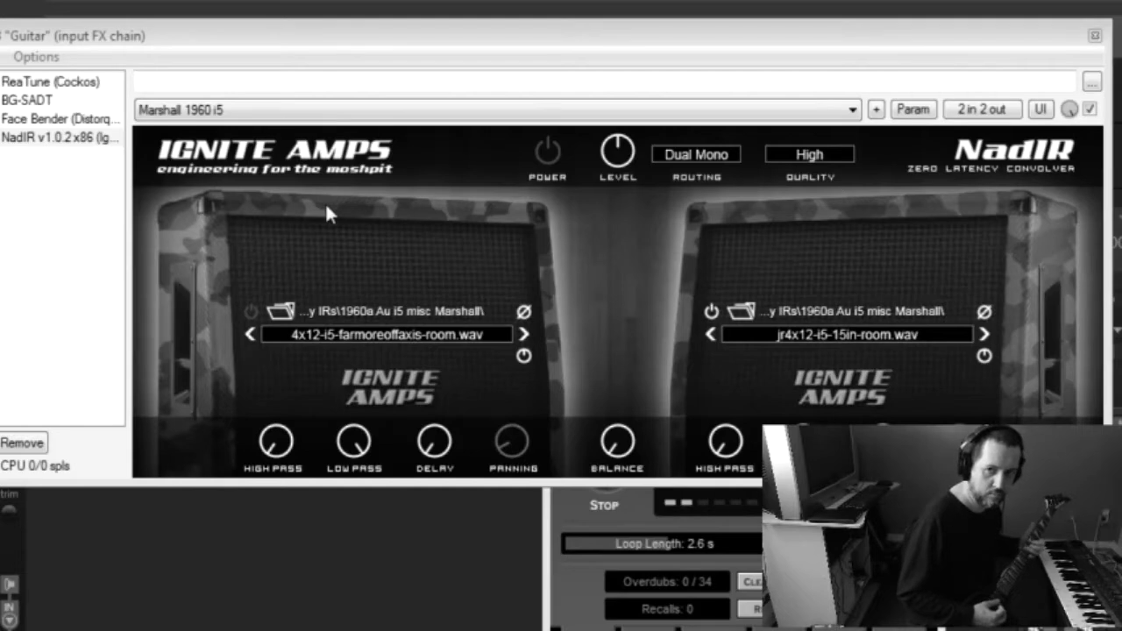
Step: Switch the left NadIR cabinet's impulse response to jr4x12-i5-15in-room.wav
left_click(276, 82)
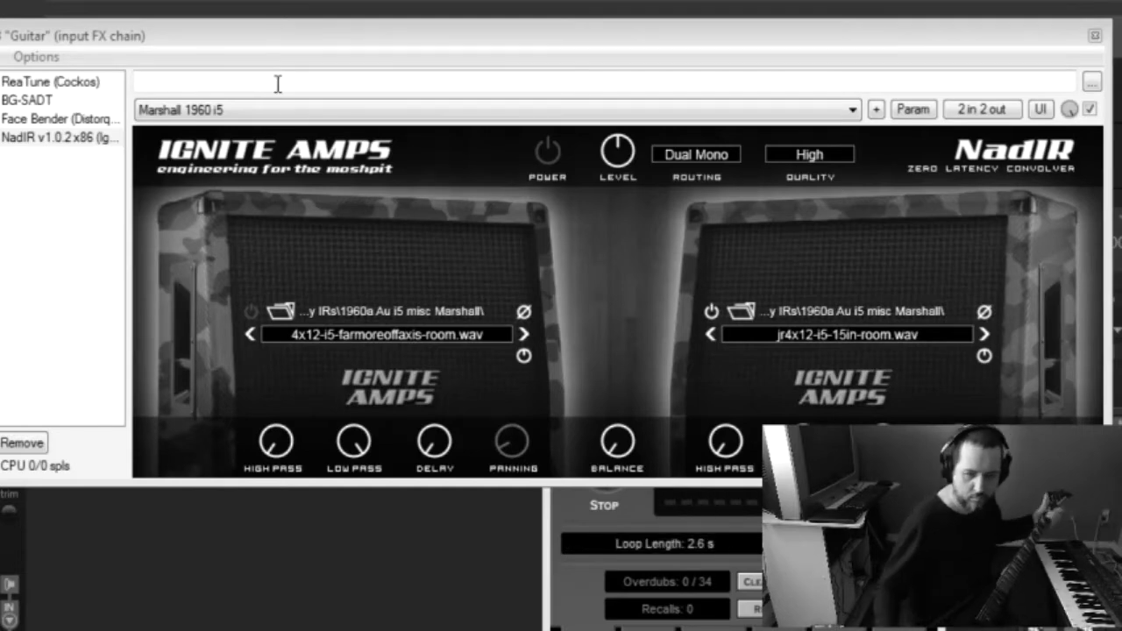
left_click(450, 333)
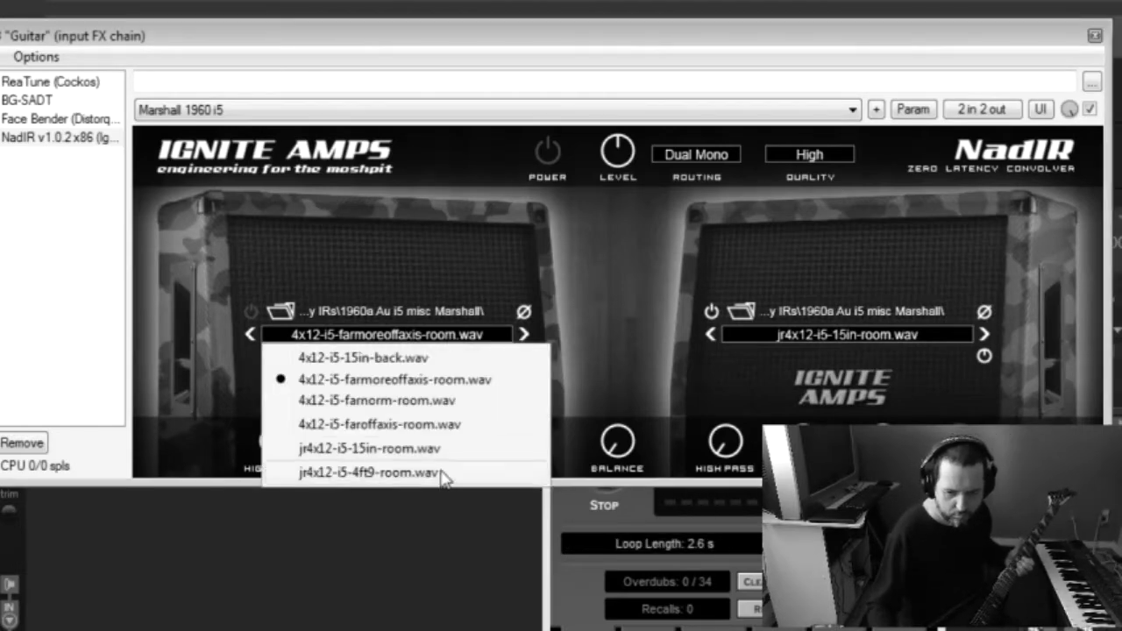
left_click(435, 447)
Step: Adjust the Gate control of the Face Bender pedal and review its main and Tweak controls
left_click(79, 121)
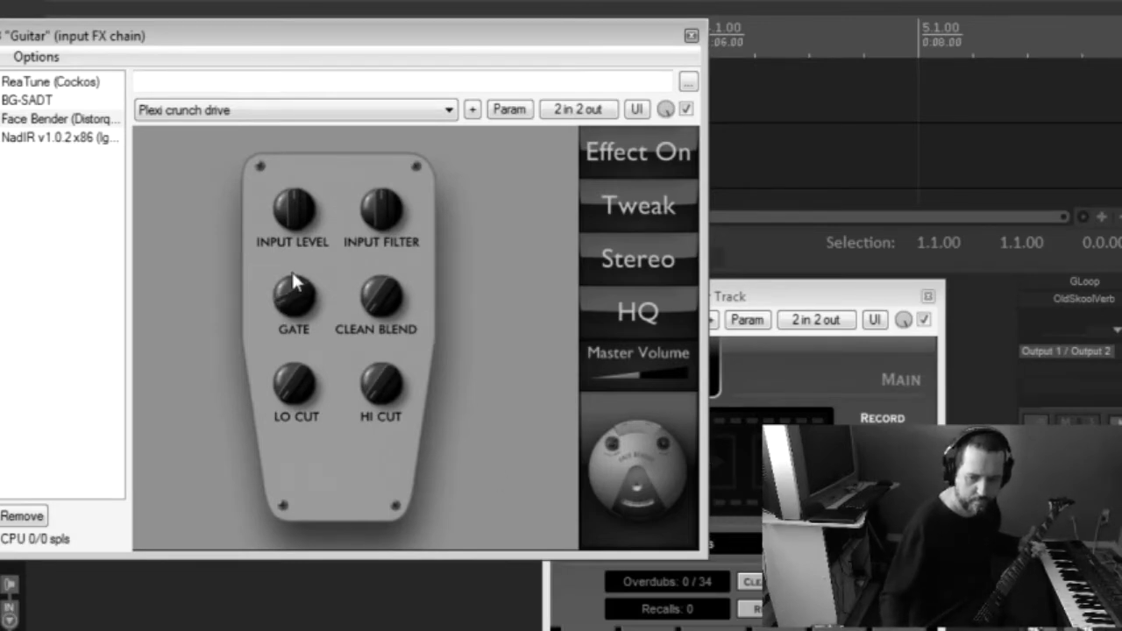
left_click_drag(293, 280, 298, 265)
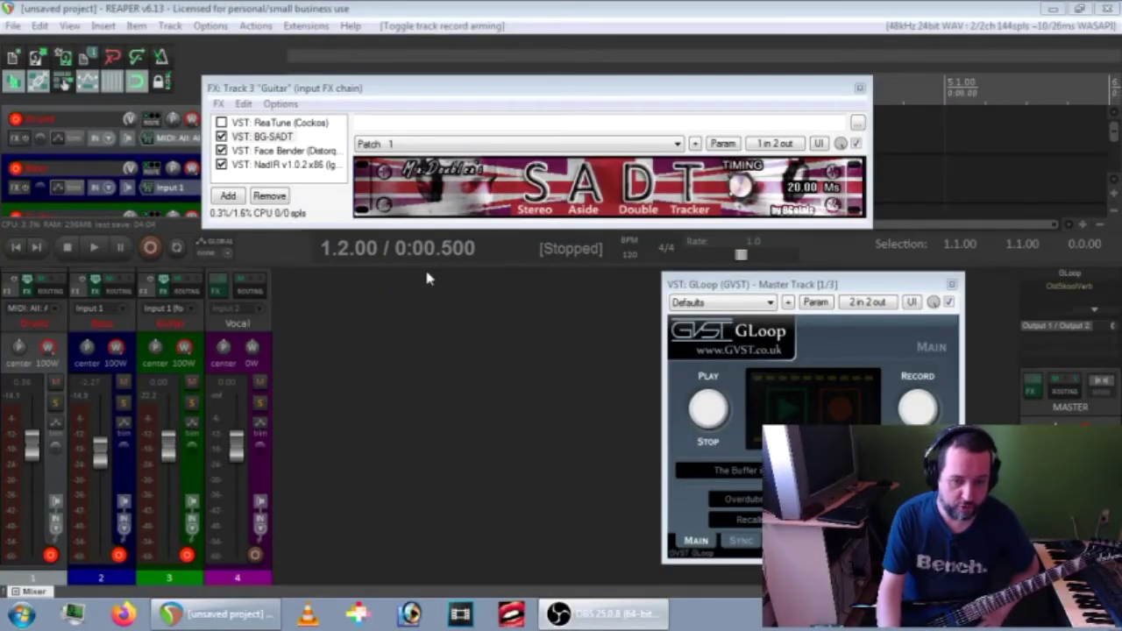
left_click(286, 151)
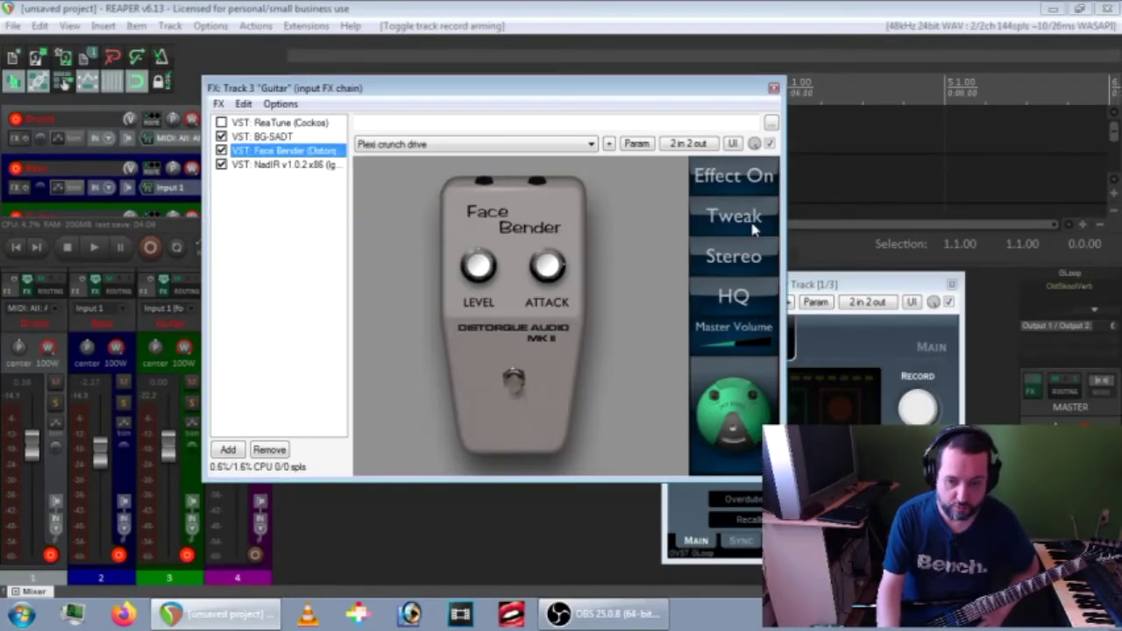
left_click(548, 268)
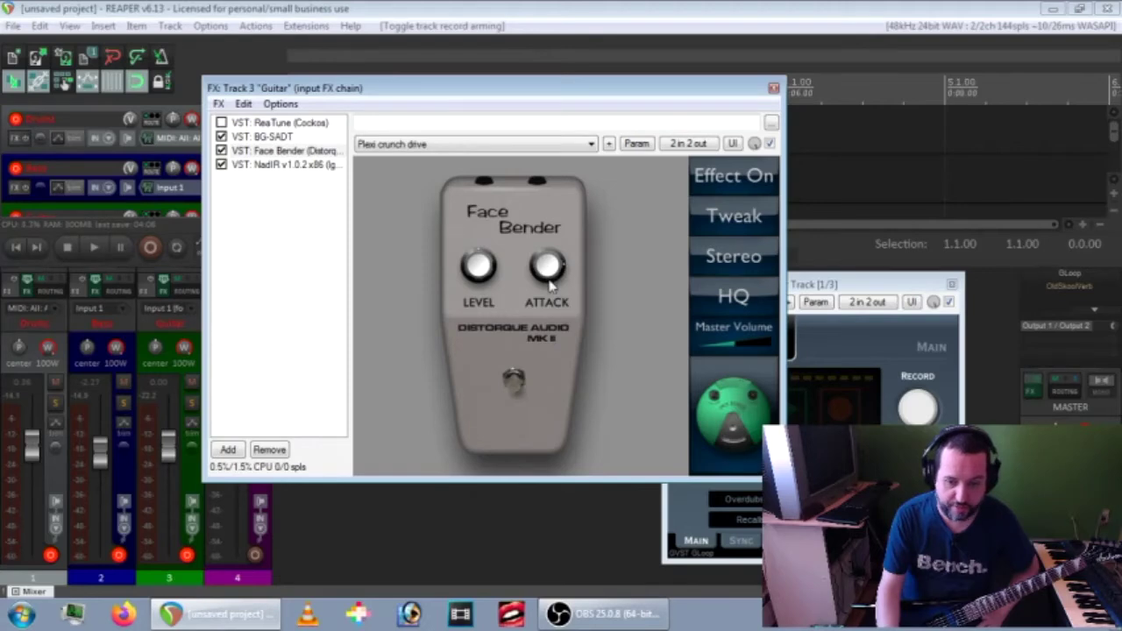
left_click(735, 219)
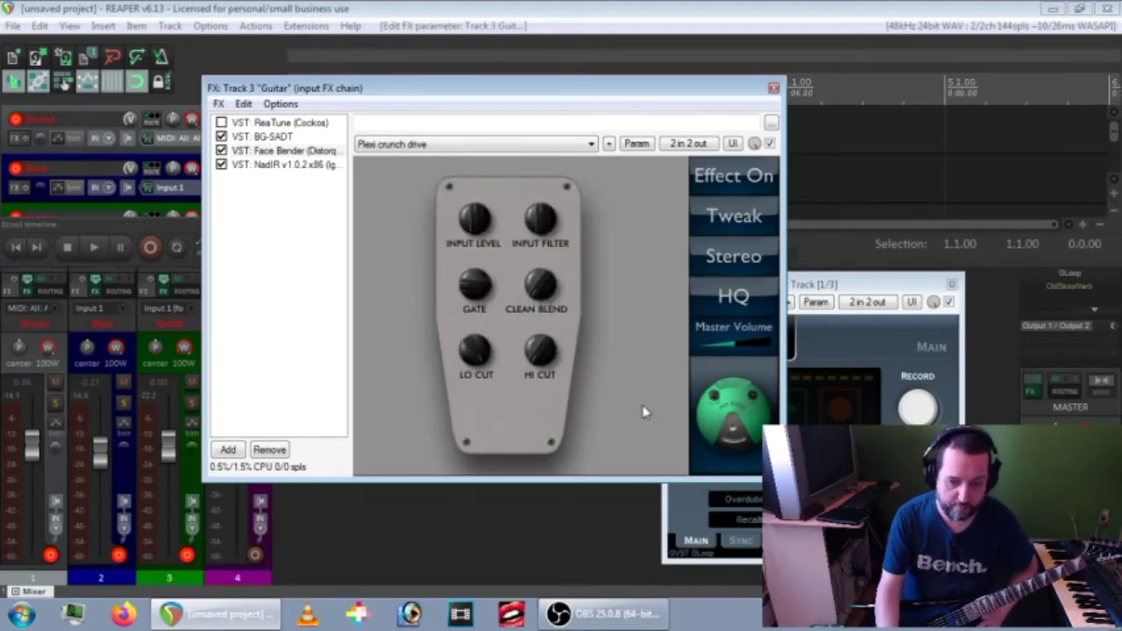
left_click(730, 224)
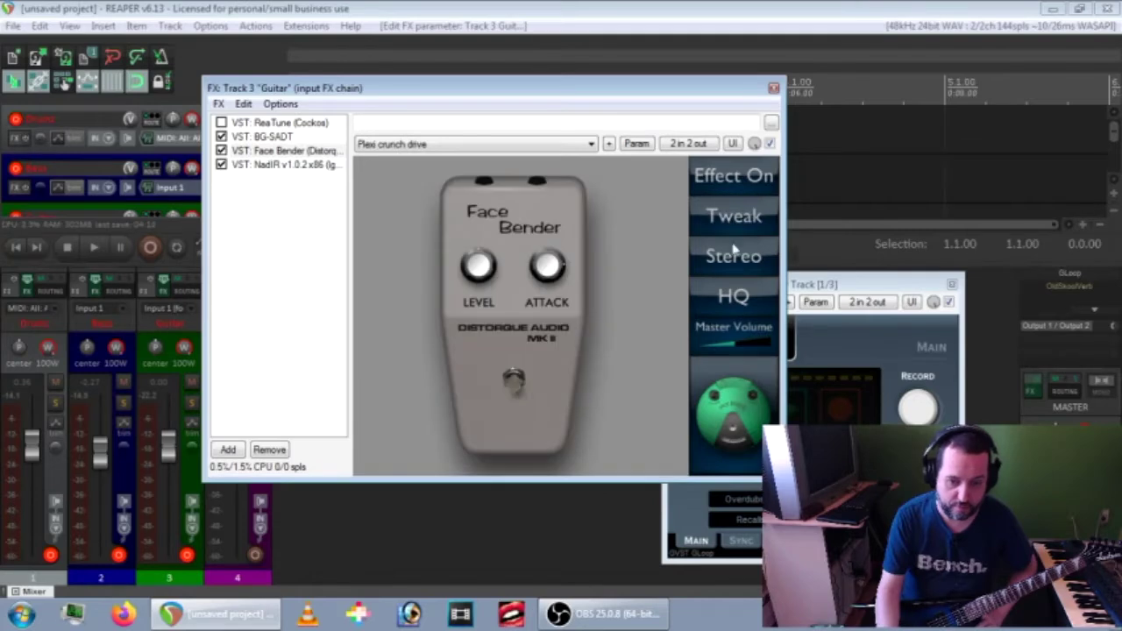
Step: Load the 4x12-i5-farmoreoffaxis-room.wav impulse response into NadIR's left cabinet
left_click(281, 166)
left_click(544, 313)
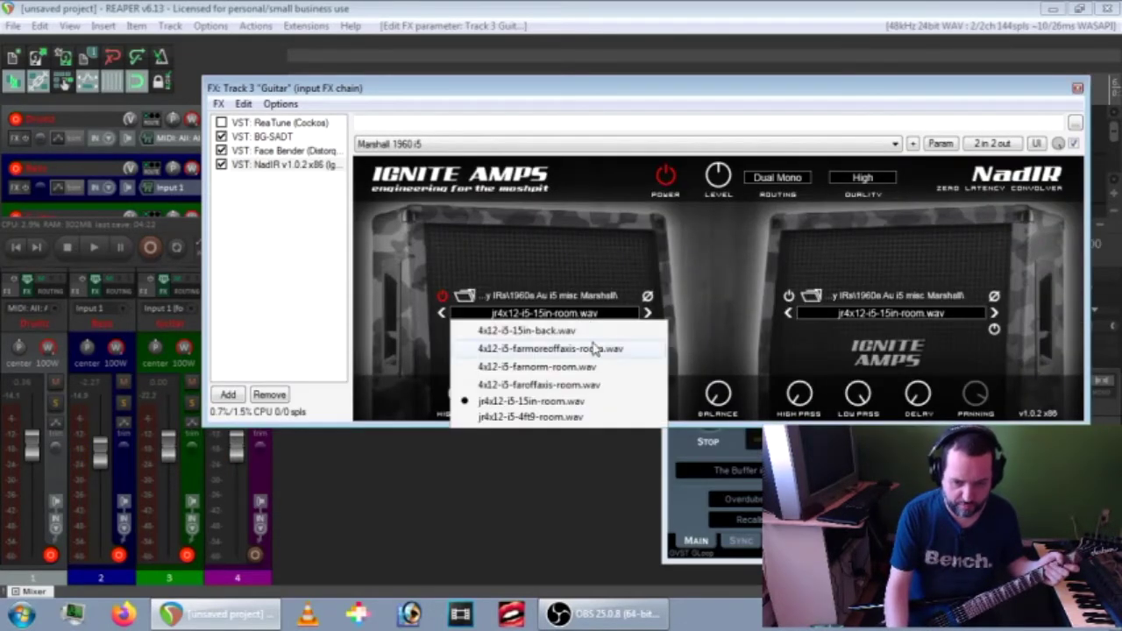
left_click(526, 349)
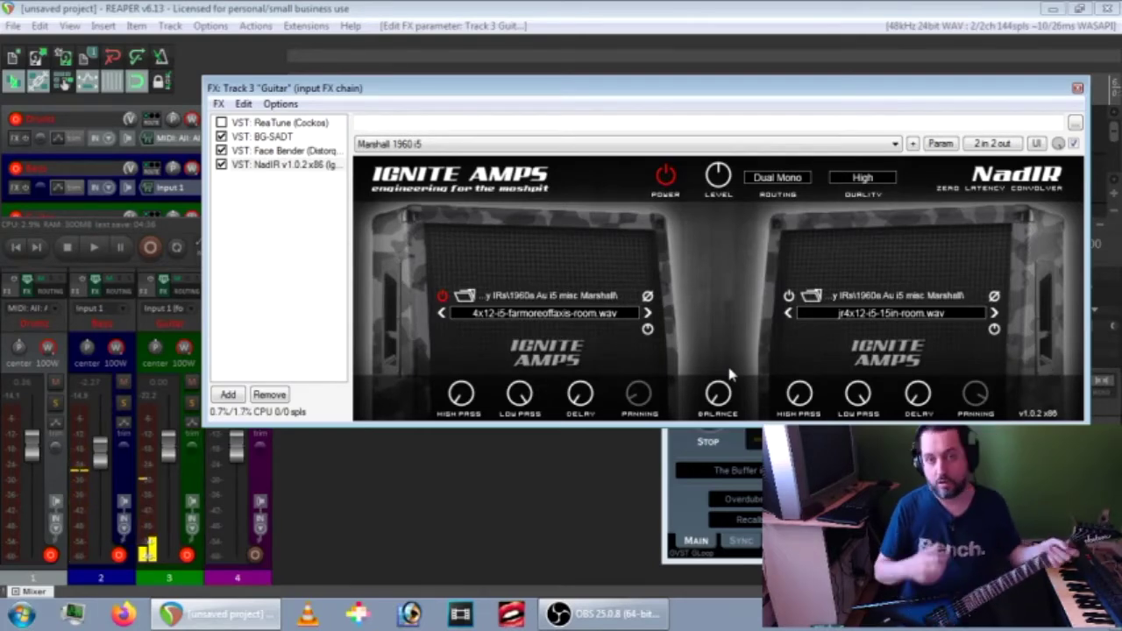
Step: Review the FerricTDS dynamics, saturation and limiter settings on the master track, and close the plugin
left_click_drag(866, 95, 799, 83)
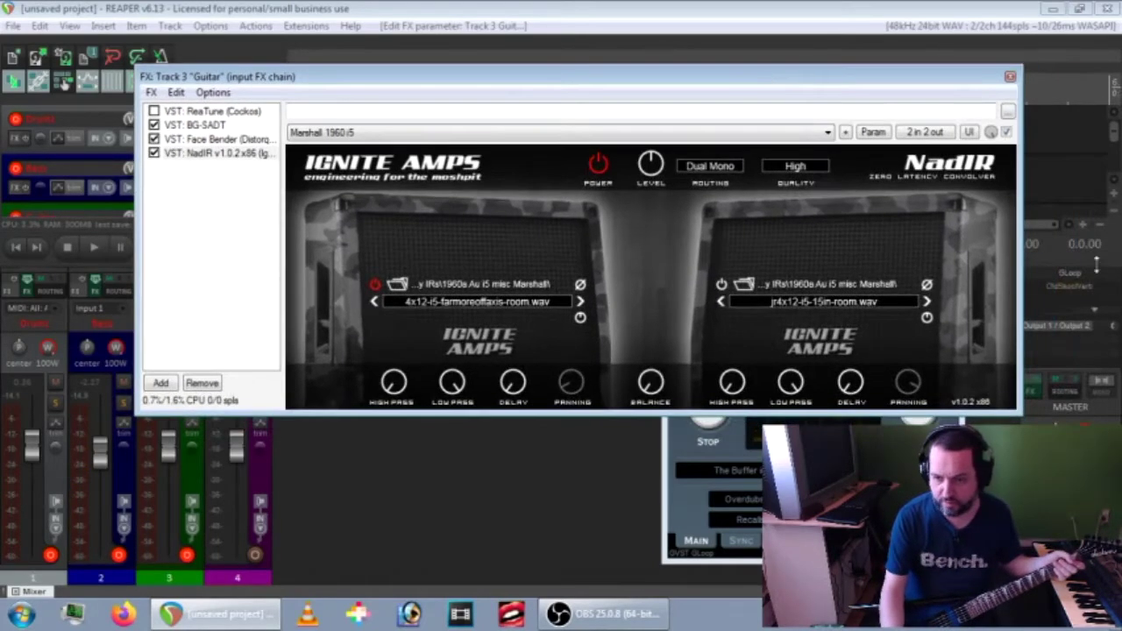
left_click(1085, 298)
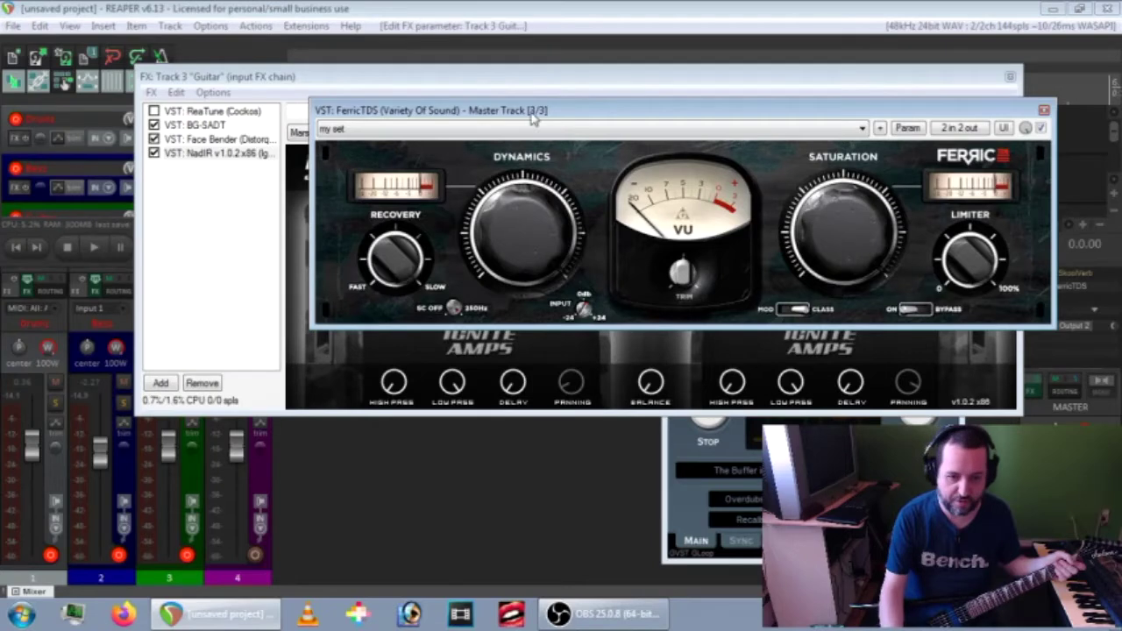
left_click_drag(552, 109, 340, 181)
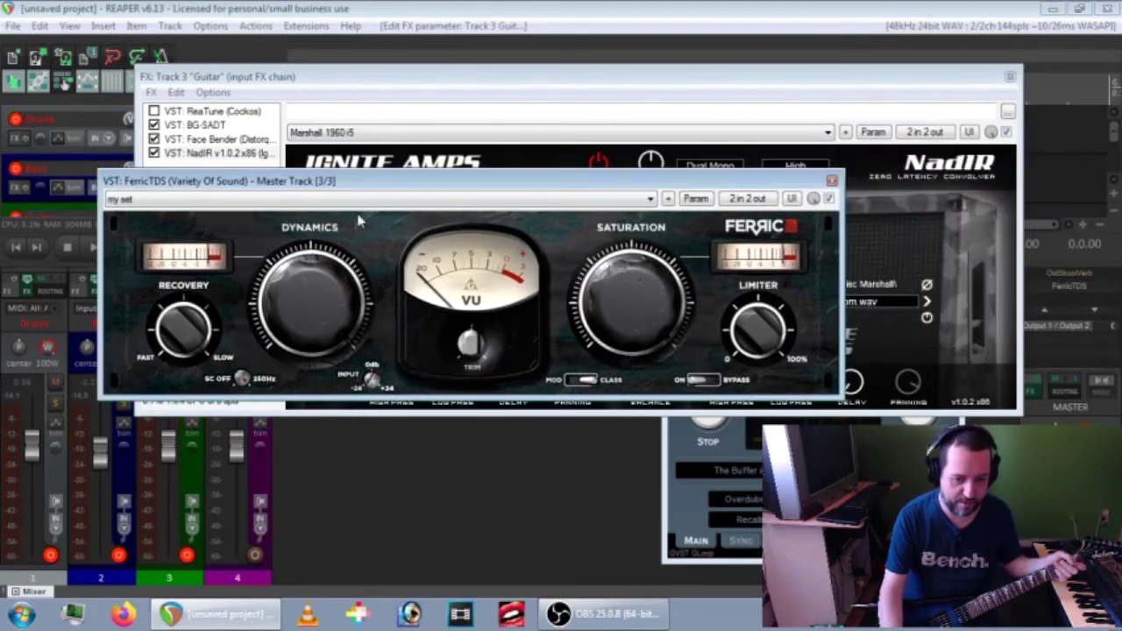
left_click(176, 342)
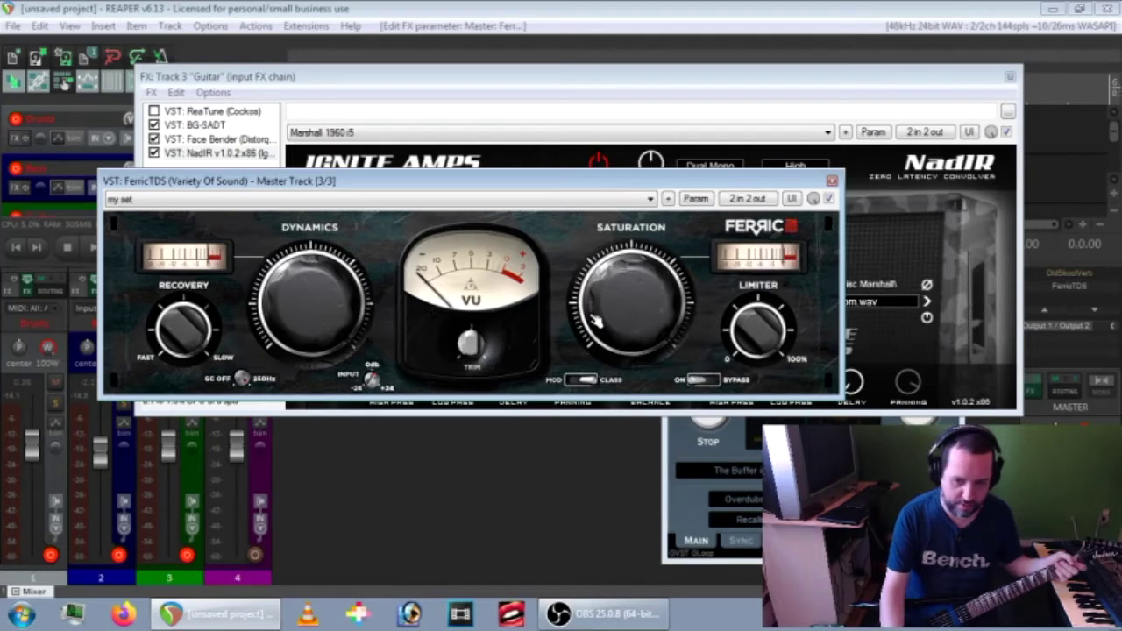
left_click(832, 181)
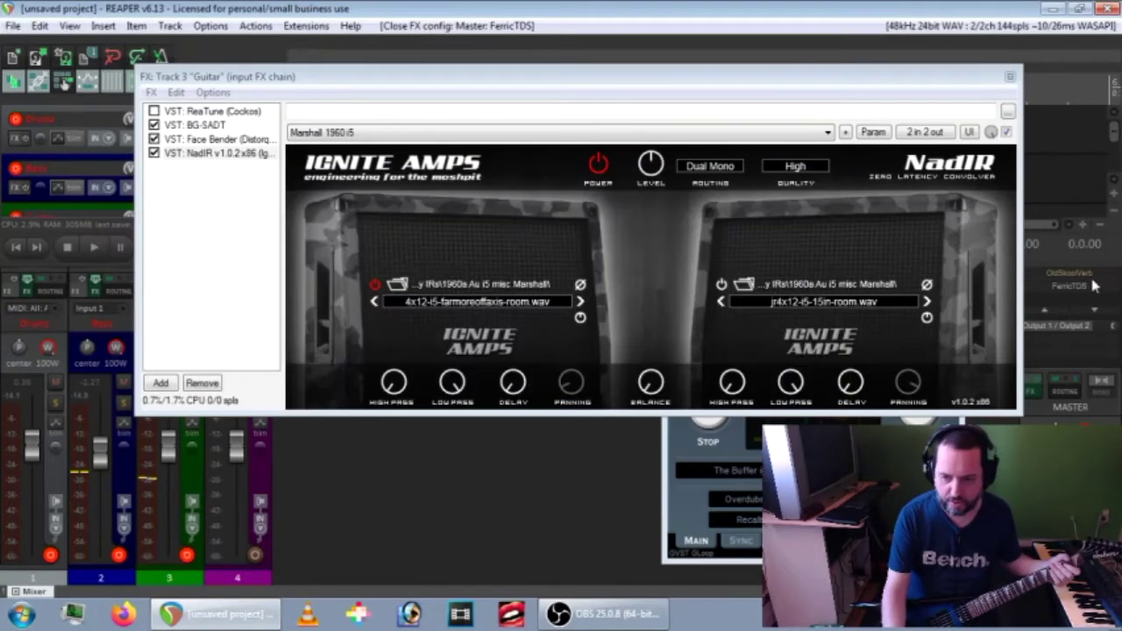
Step: Enable the bypassed OldSkoolVerb reverb on the master track and set its Width to 0.0
left_click(1087, 273)
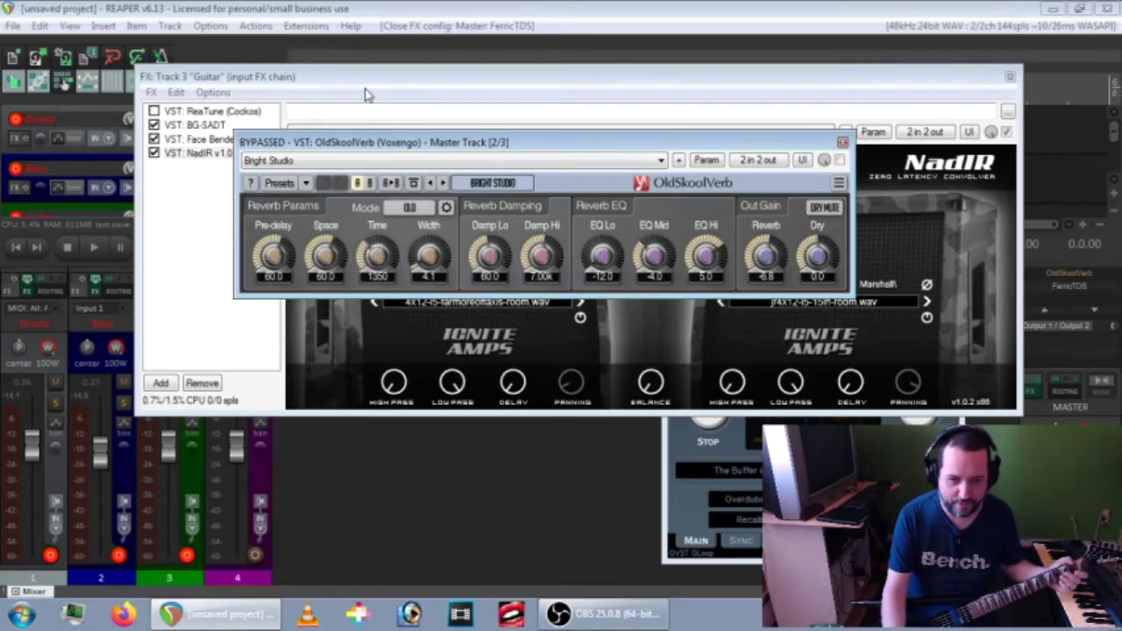
left_click_drag(377, 142, 348, 166)
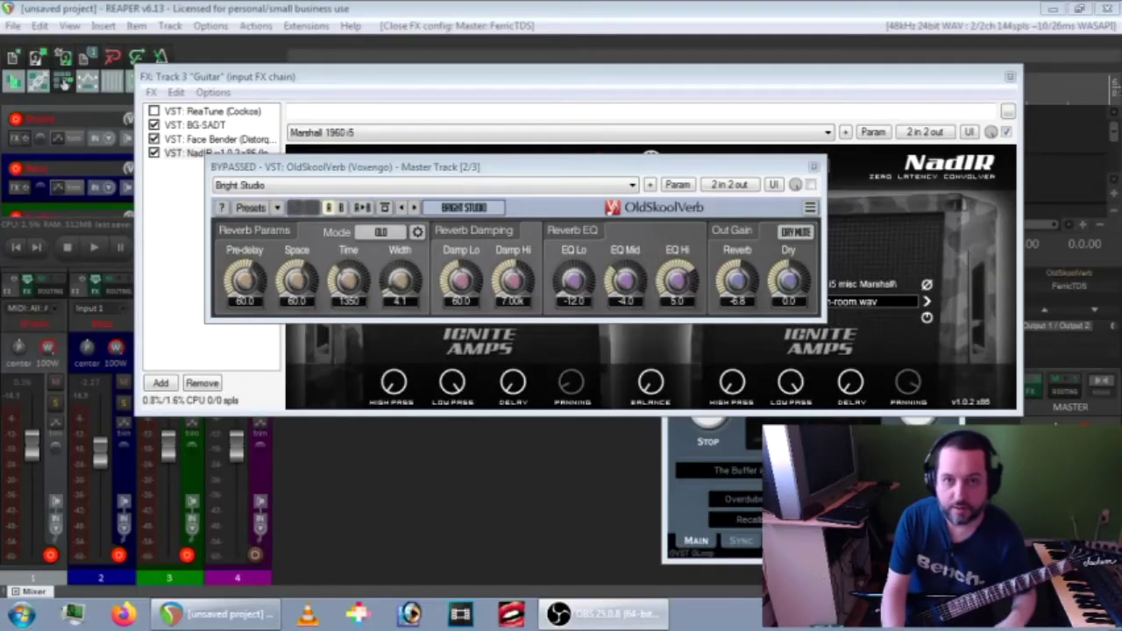
left_click(811, 184)
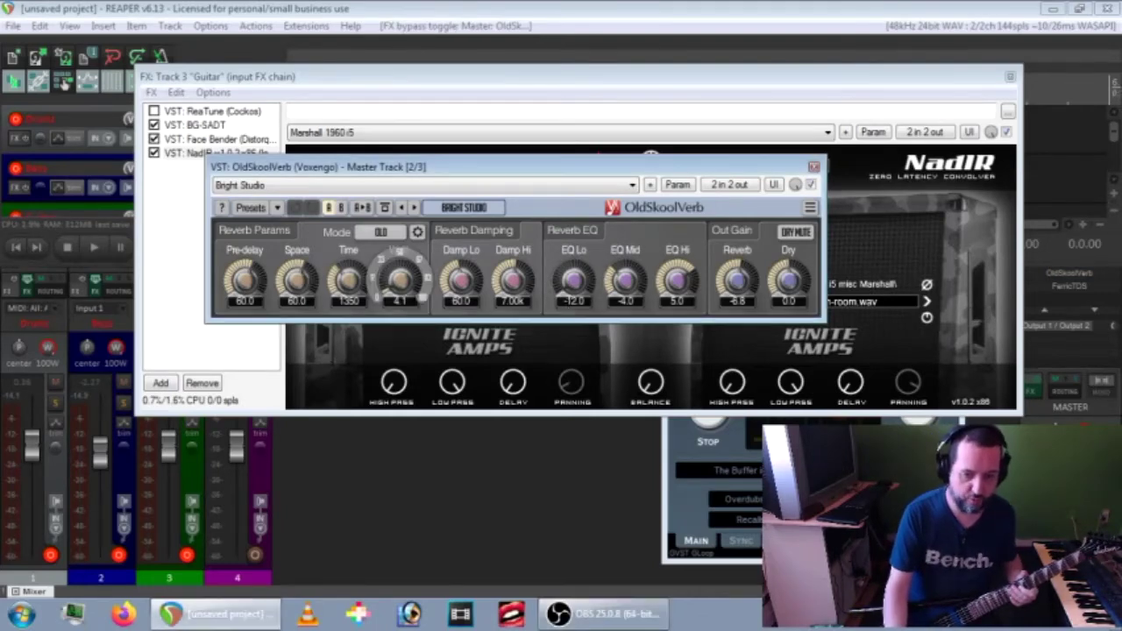
left_click_drag(406, 281, 507, 382)
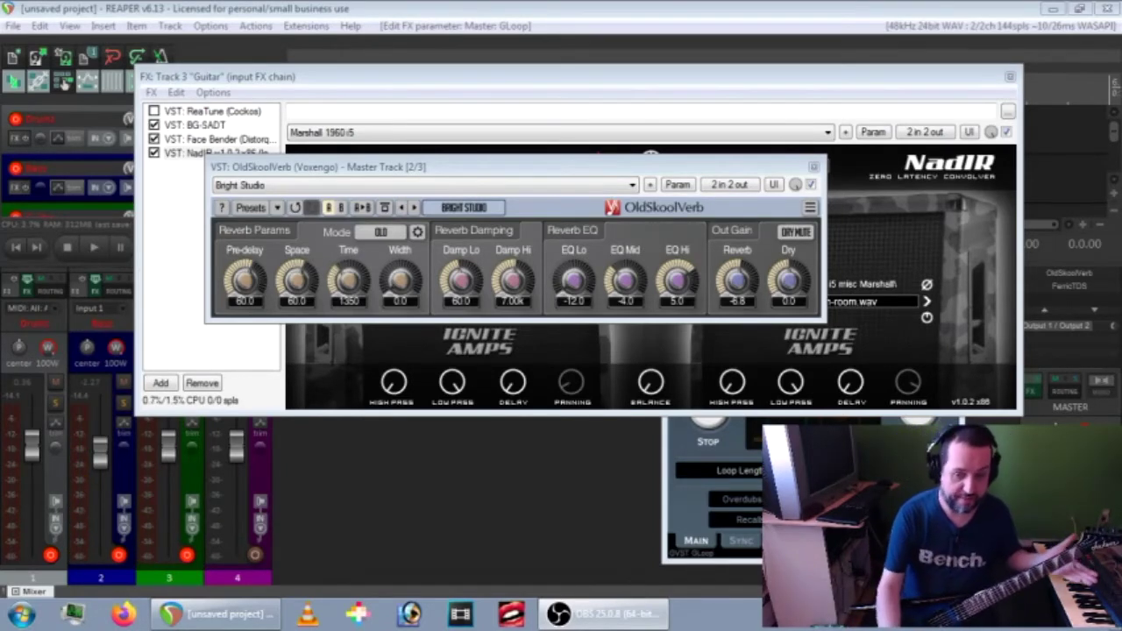
left_click(813, 166)
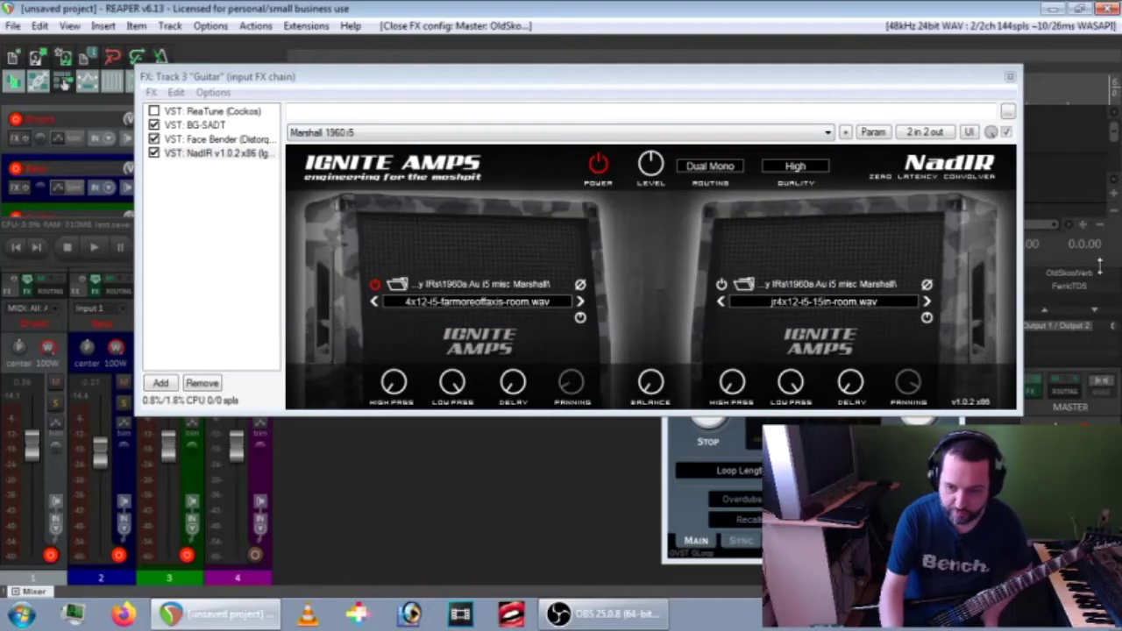
Step: Review the ReaEQ and Octaver12B settings in the Bass track's input FX chain, and close the chain
left_click(91, 280)
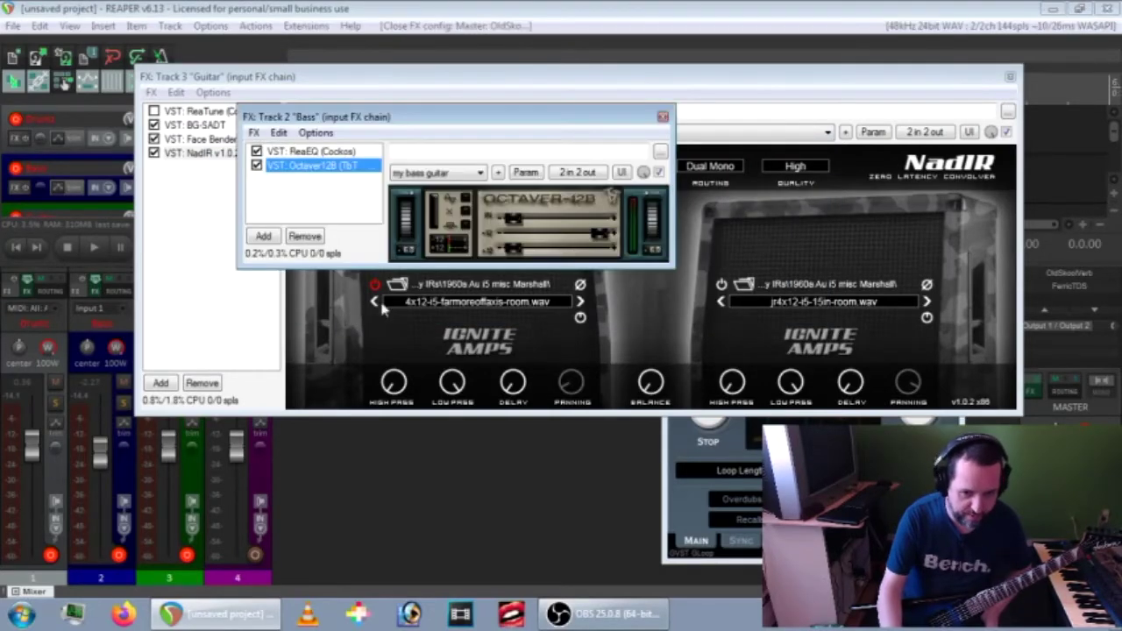
left_click(311, 155)
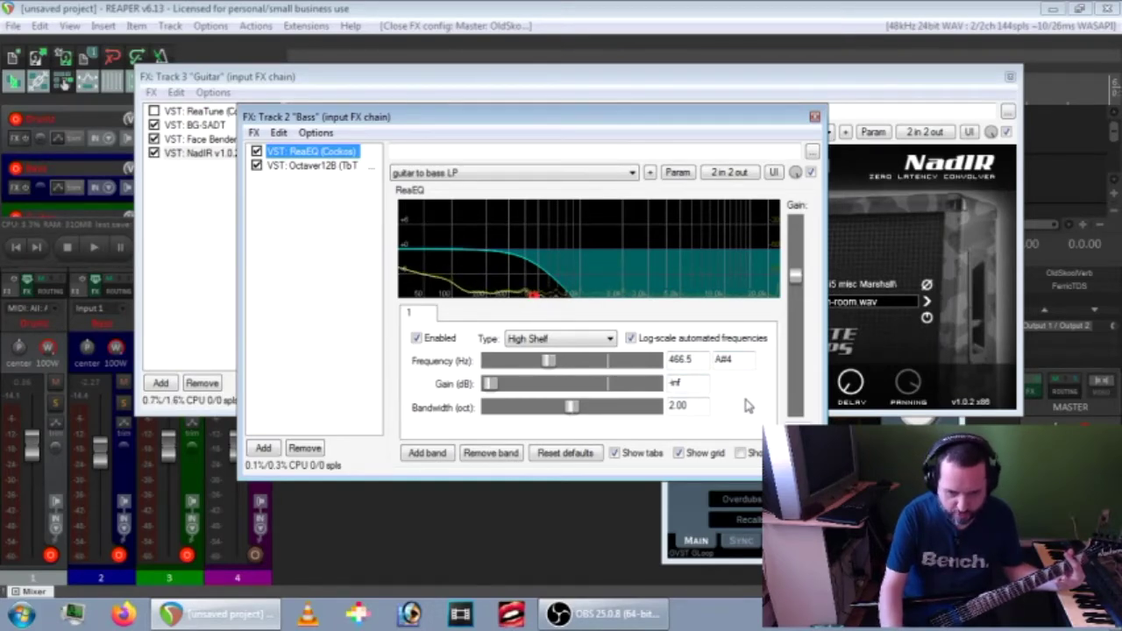
left_click(323, 167)
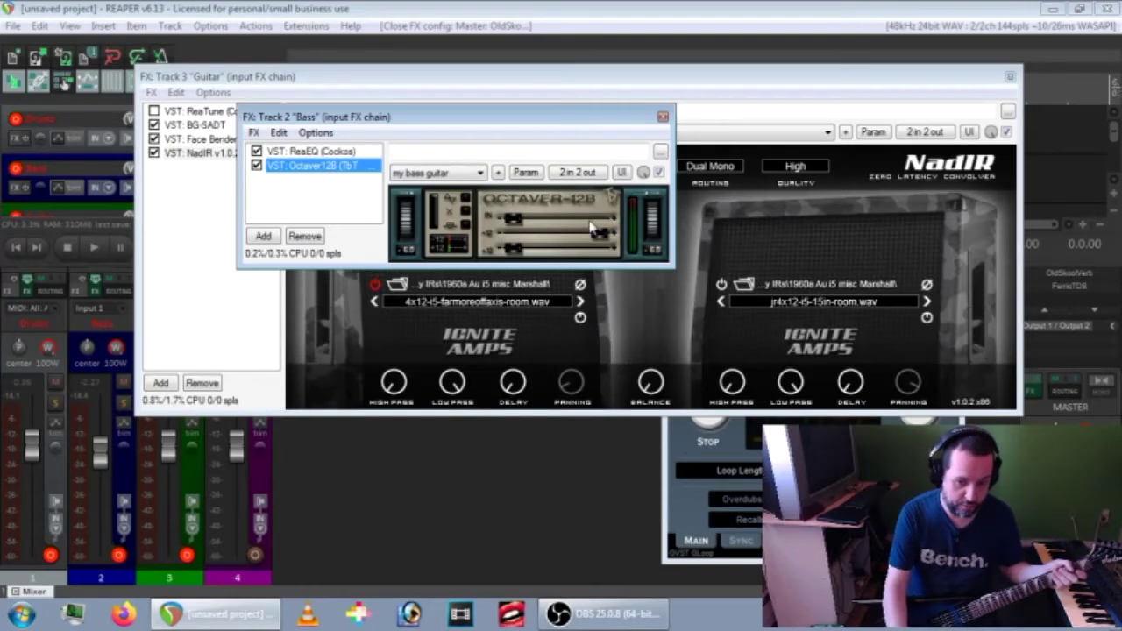
left_click(662, 117)
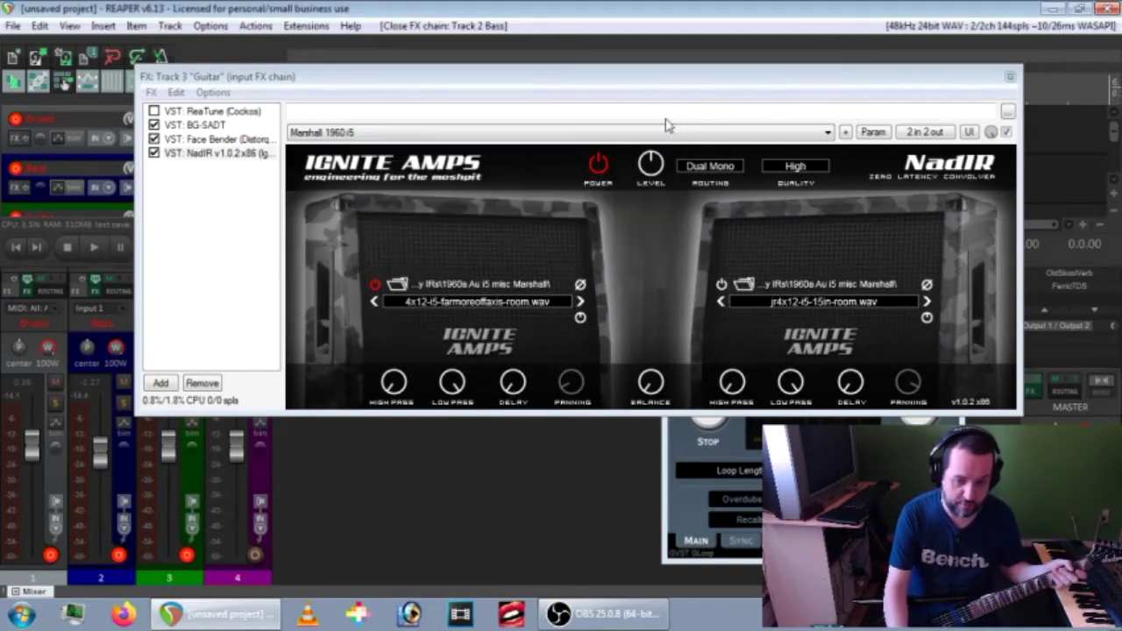
Step: Disarm the Guitar track to hear the bass sound alone, and re-arm it
left_click(187, 554)
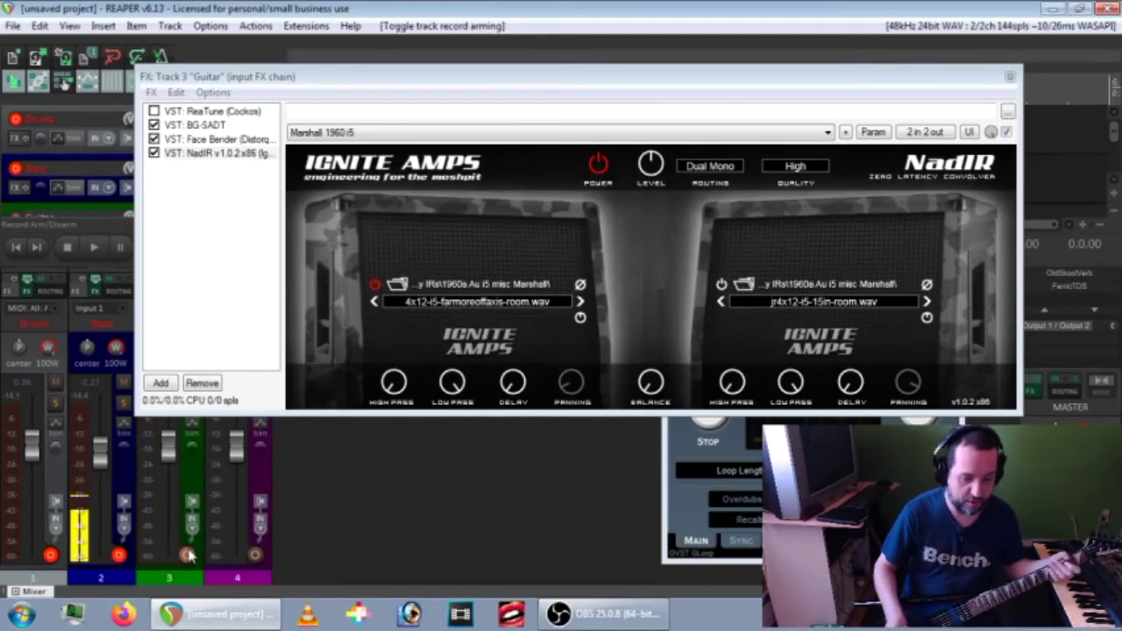
left_click(187, 554)
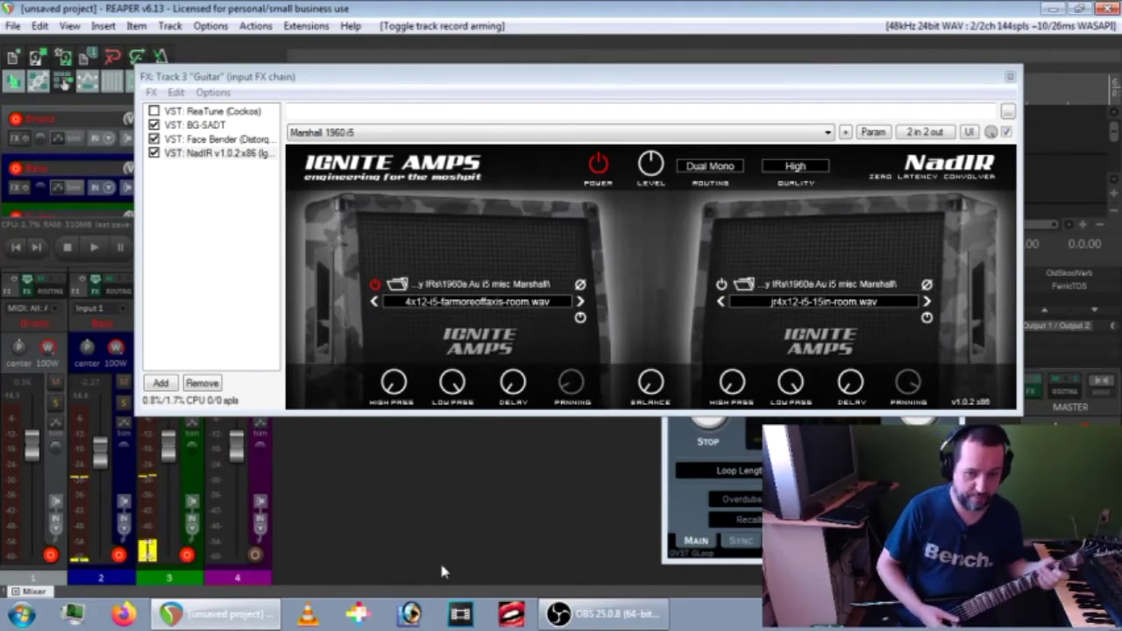
Step: Review the sfz instrument in the Drumz track's input FX chain, and close the chain
left_click(26, 284)
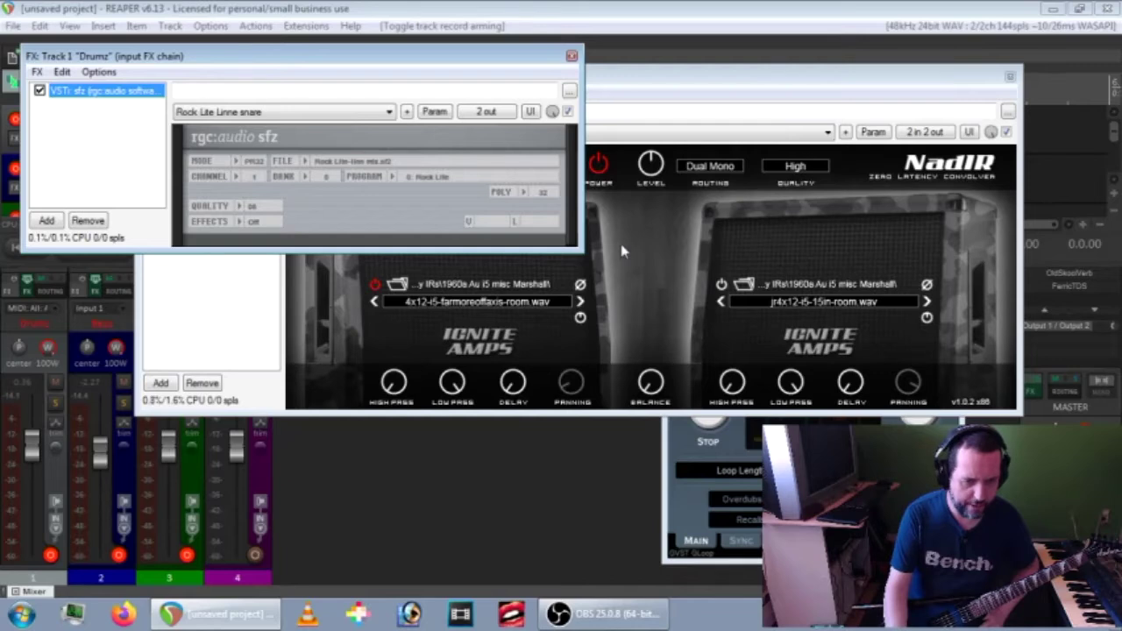
left_click(571, 56)
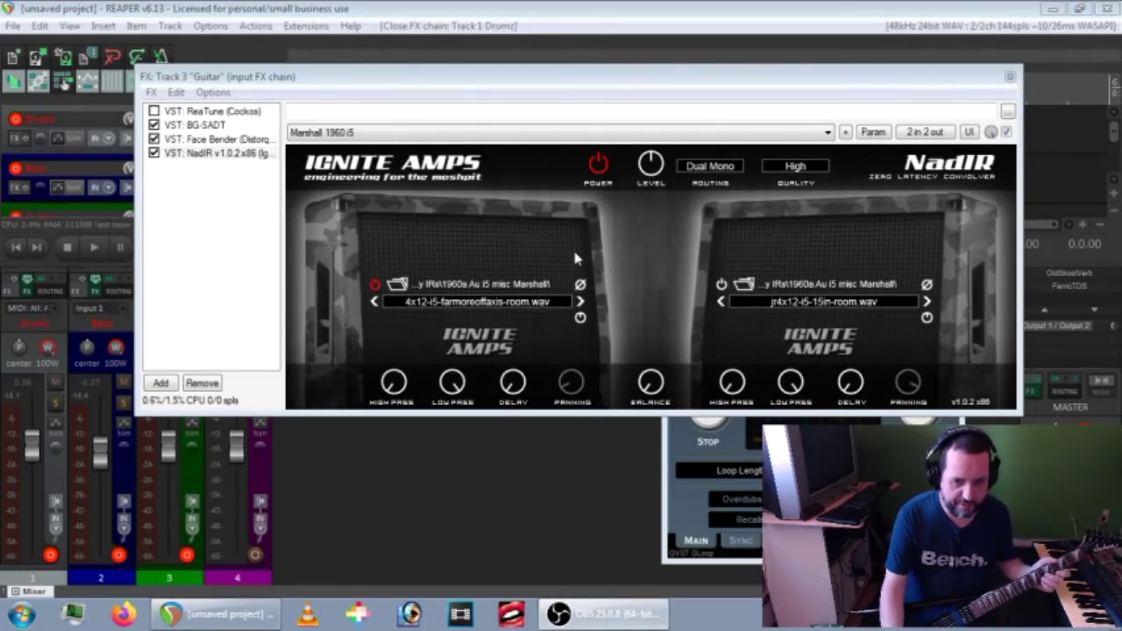
Step: Audition NadIR's impulse responses on the active left cabinet one by one, from 4x12-i5-15in-back.wav through jr4x12-i5-4ft9-room.wav
left_click(532, 307)
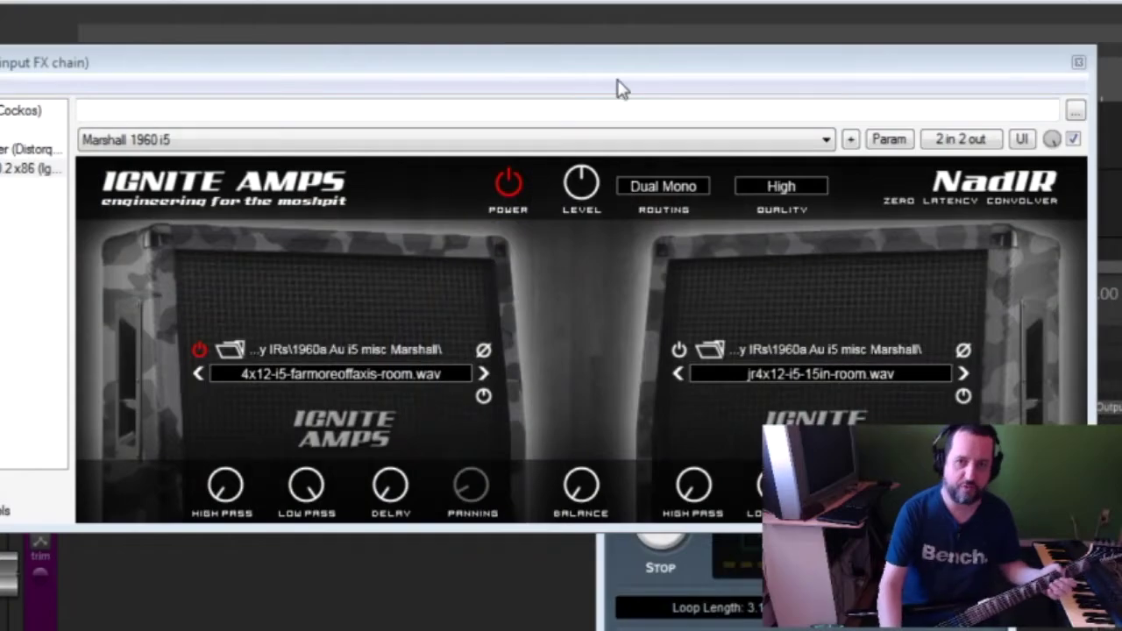
left_click(398, 376)
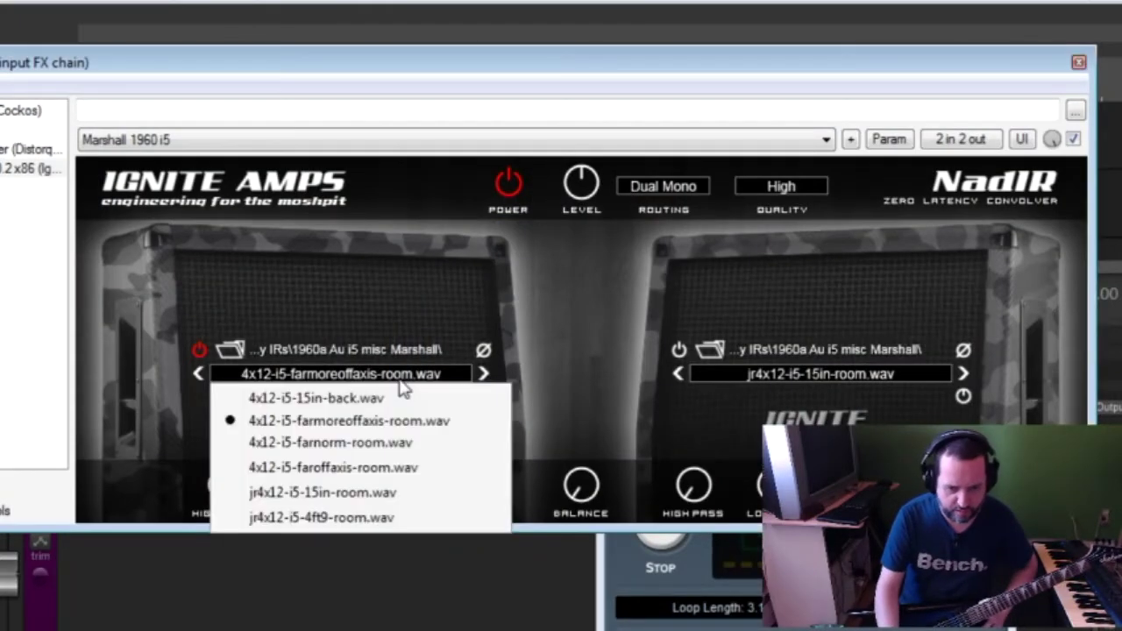
left_click(338, 399)
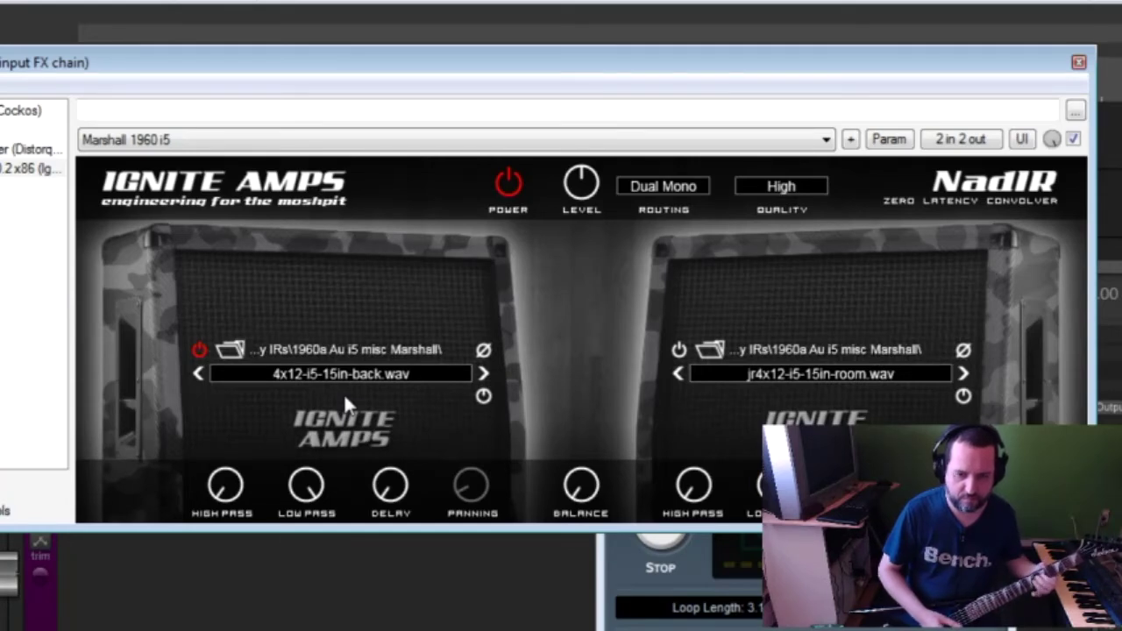
left_click(483, 374)
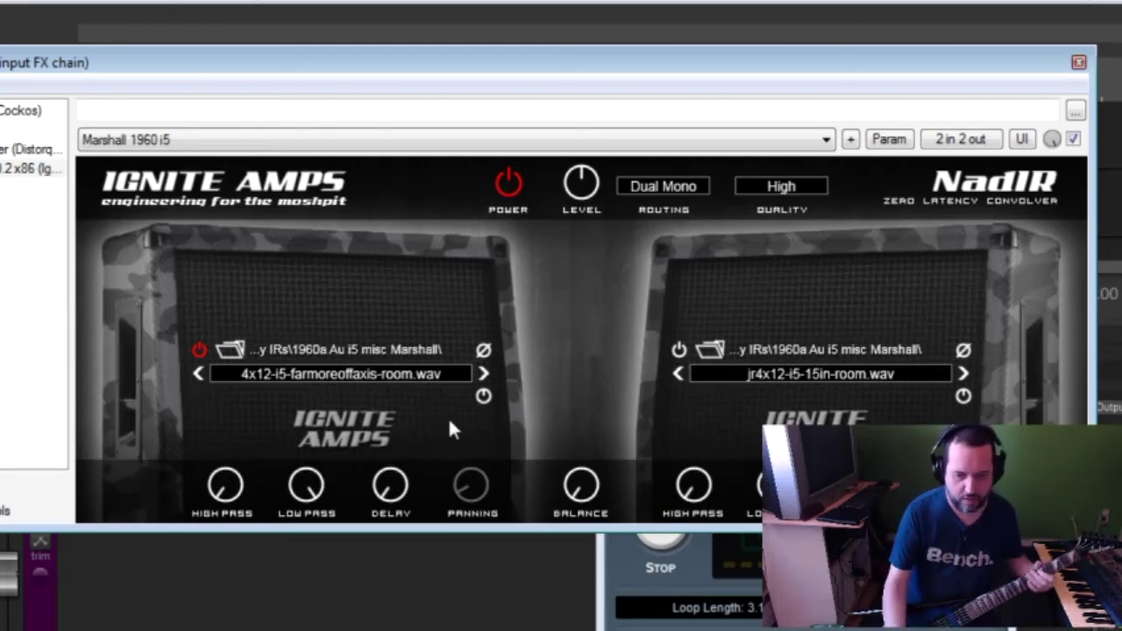
left_click(483, 374)
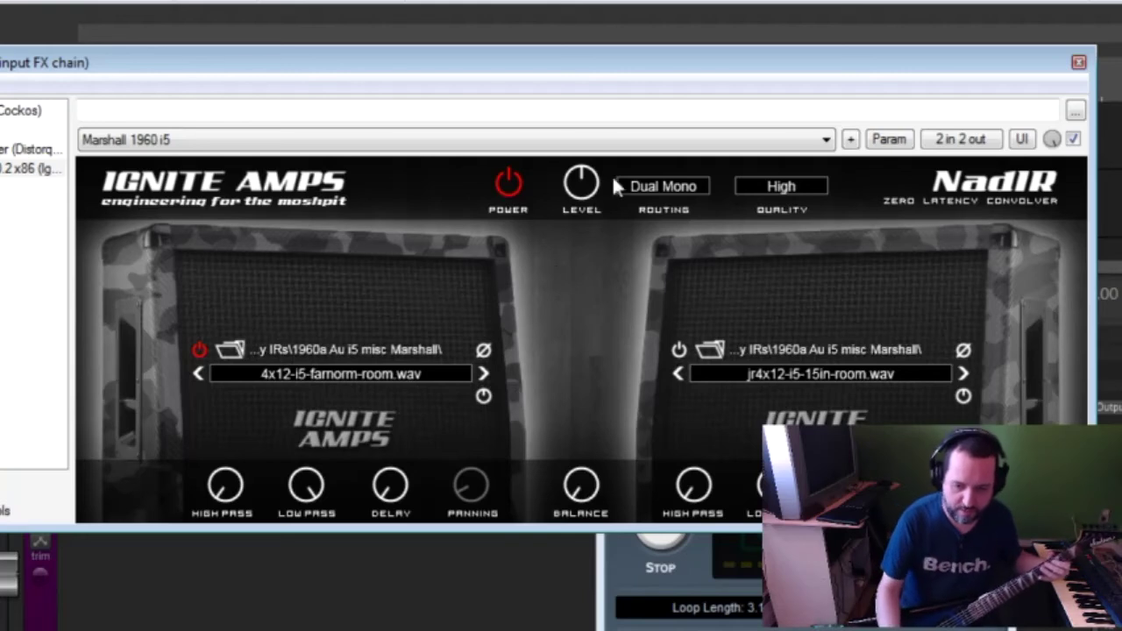
left_click(485, 375)
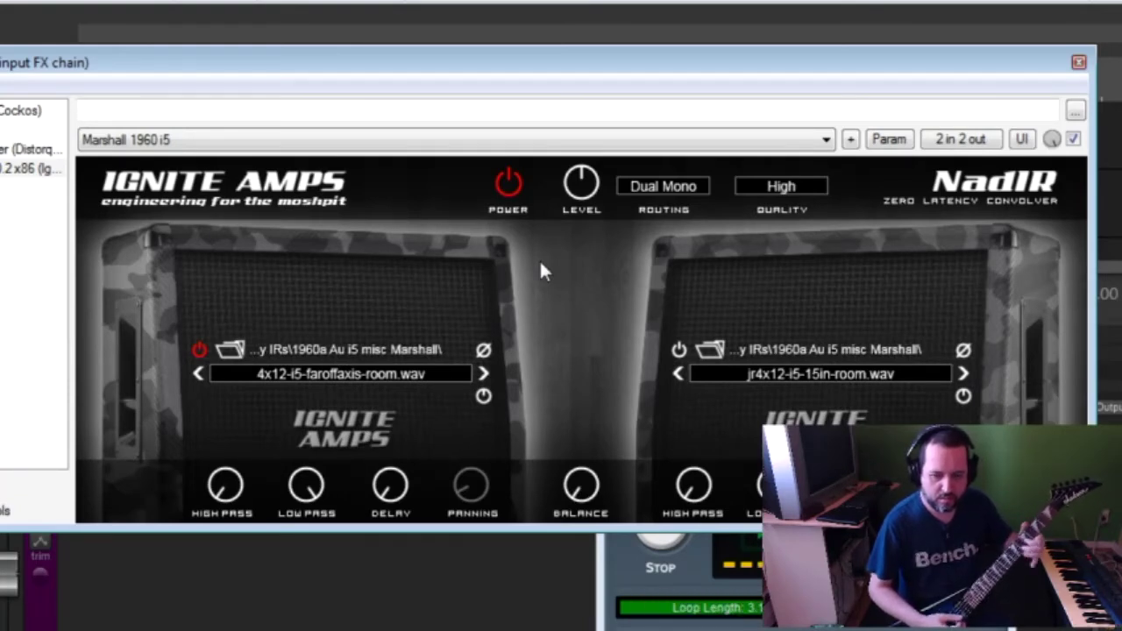
left_click(483, 375)
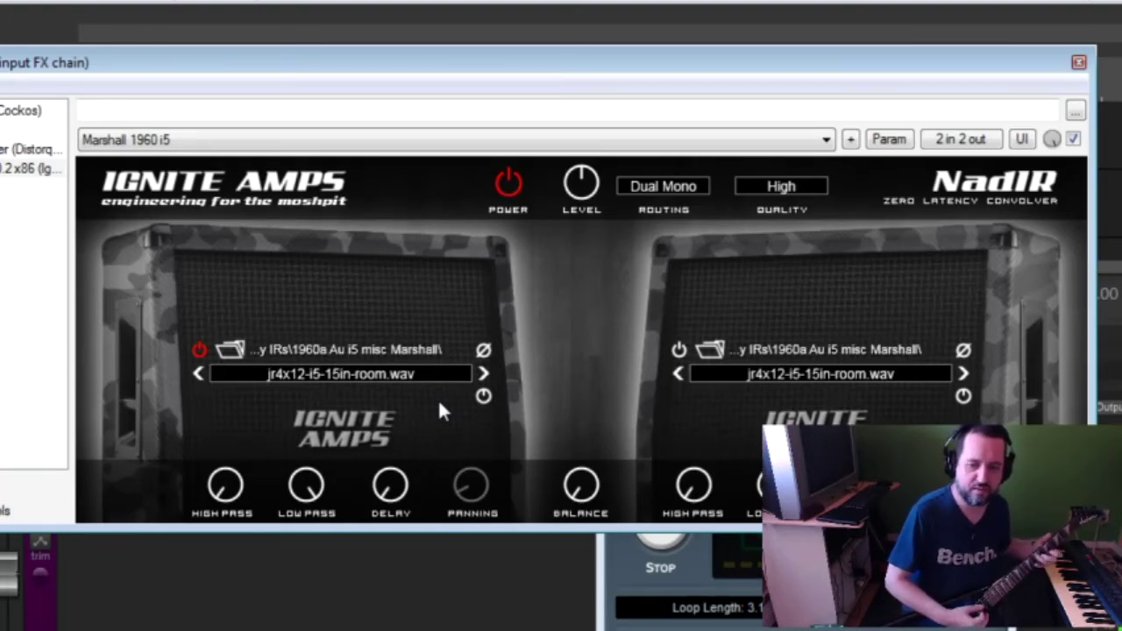
left_click(483, 374)
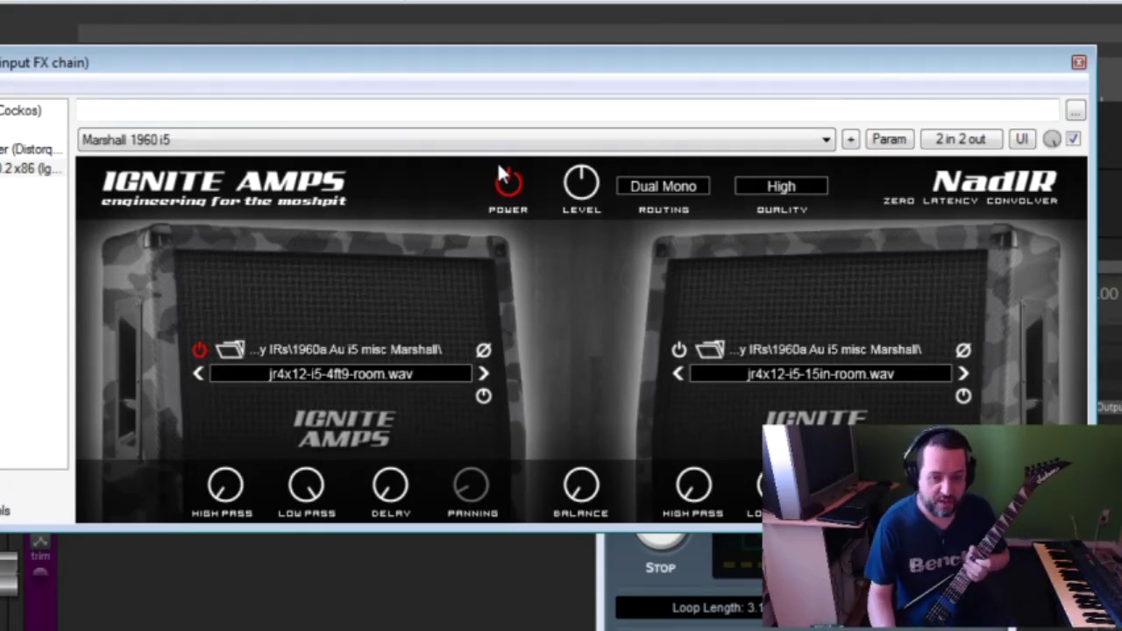
Step: Display the Face Bender fuzz plugin in the Guitar track's input FX chain
left_click(31, 149)
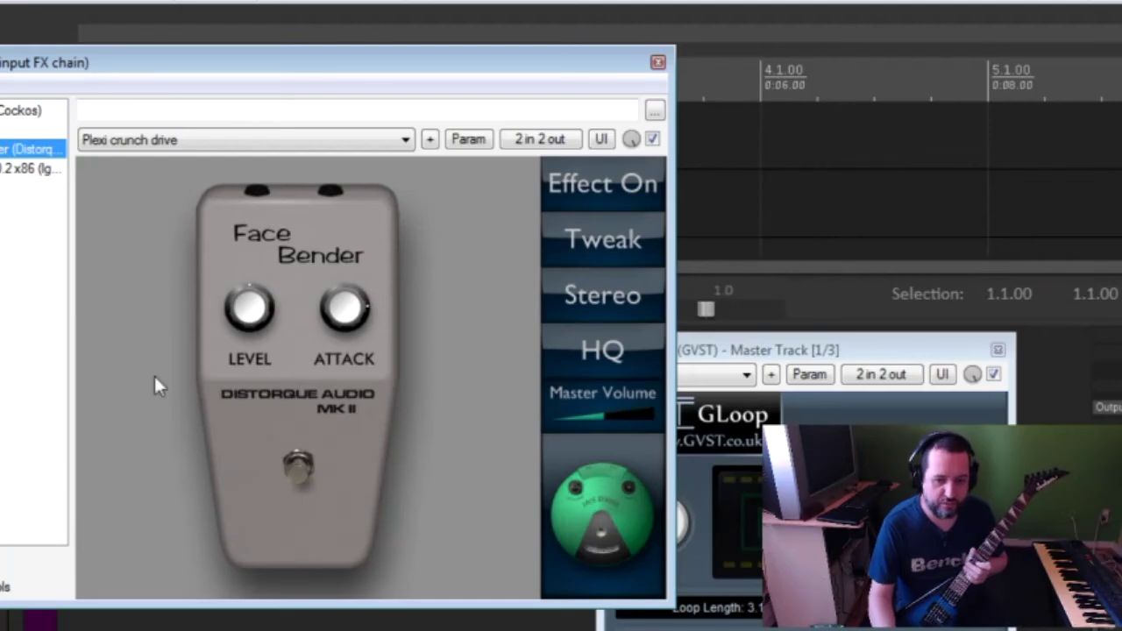